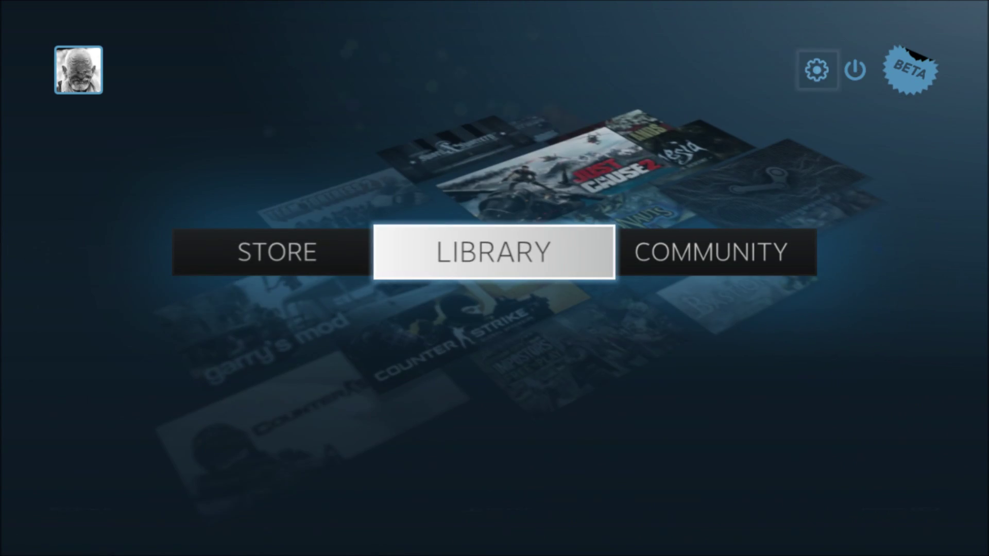
Step: Browse the Library's Recently Played games, including Just Cause 2 and Bastion, then leave the Library
key(Return)
key(Right)
key(Left)
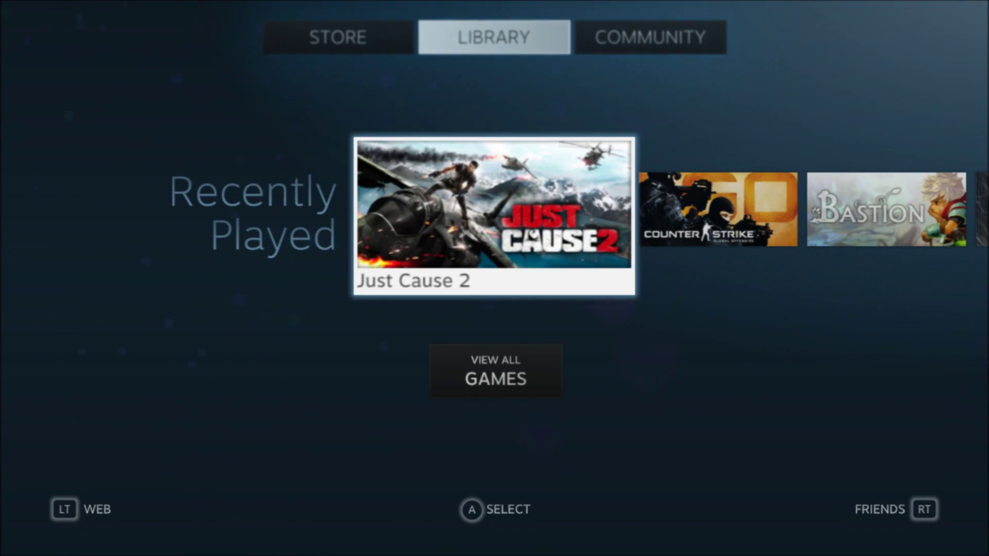
key(Right)
key(Right)
key(Right)
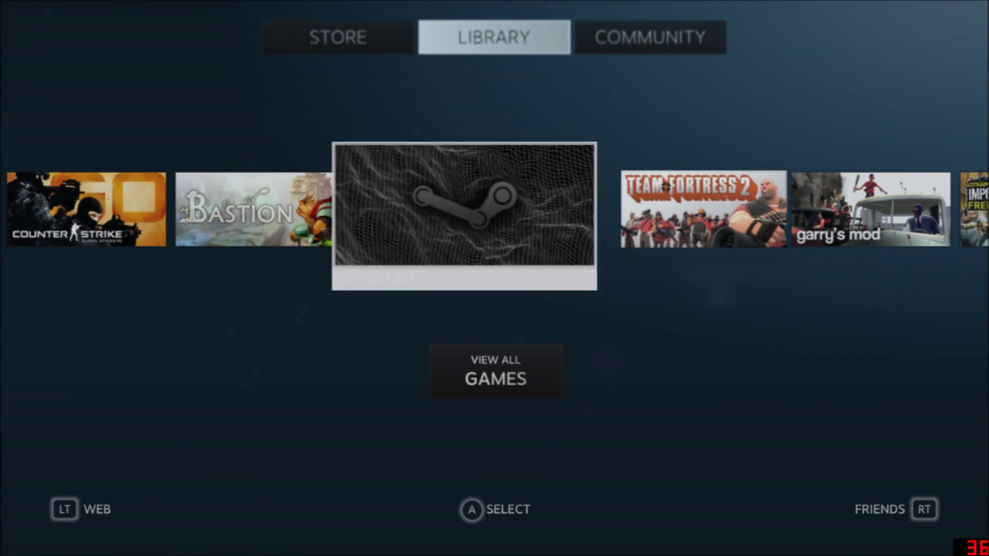
key(Right)
key(Left)
key(Left)
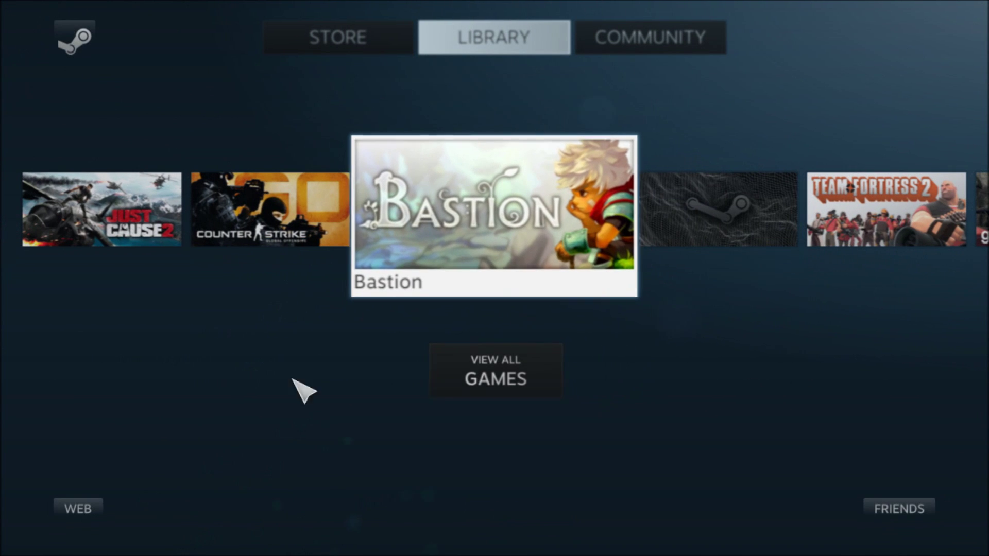
click(72, 41)
Step: Exit Big Picture, close the Steam store window, and restore the MotioninJoy download page in Chrome
click(851, 68)
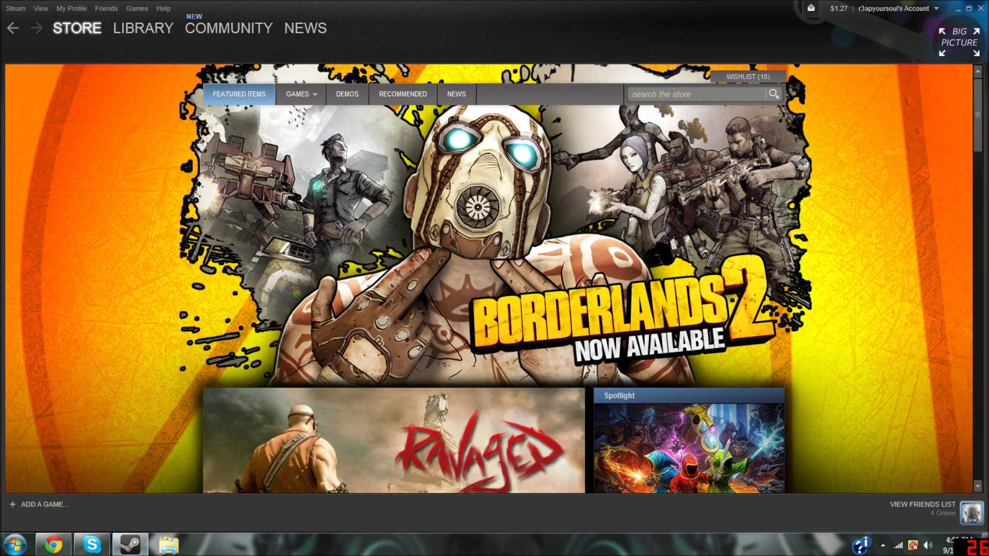
click(980, 8)
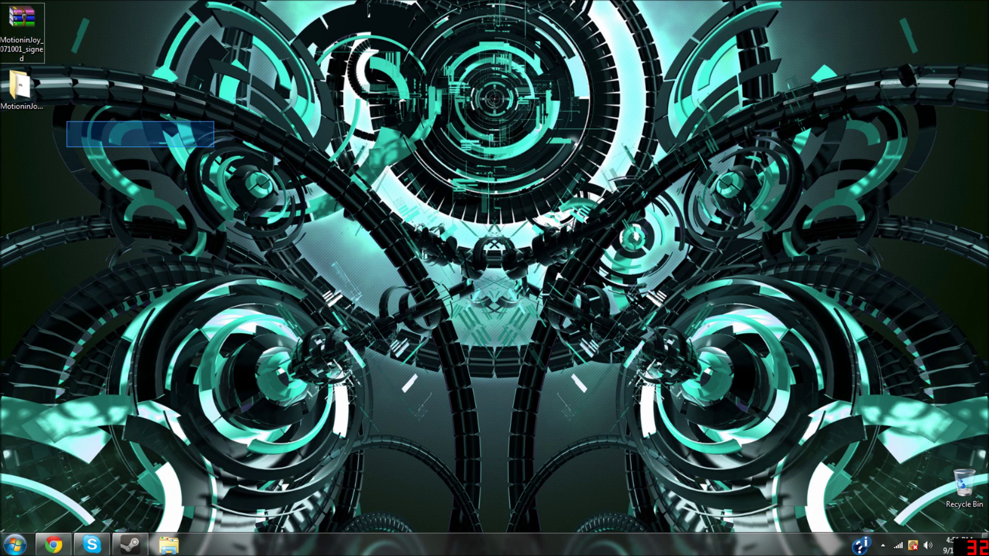
drag(23, 31, 34, 32)
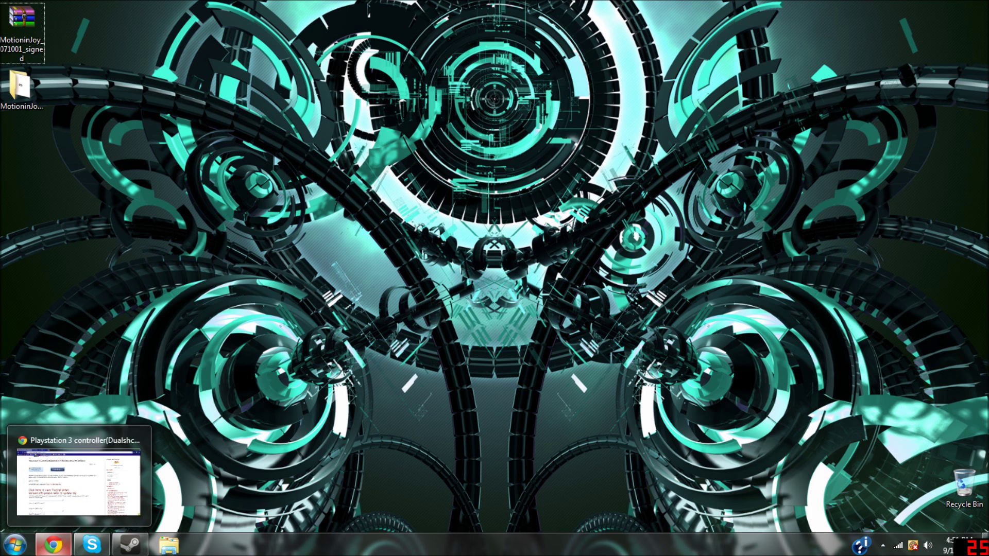
click(53, 544)
Step: Review the download versions, highlighting the 32bit and 64bit all-in-one line, then minimize Chrome
scroll(494, 289, up, 1)
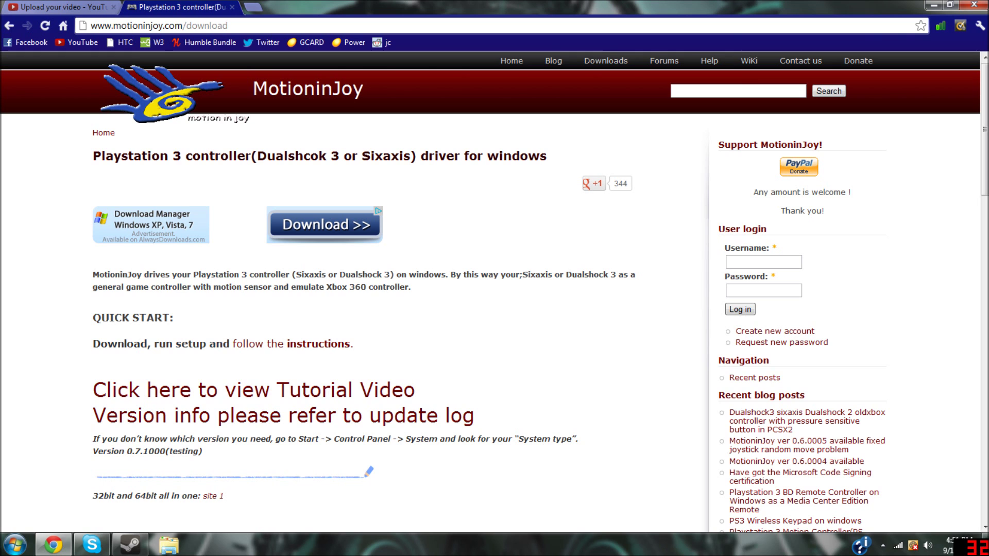
scroll(494, 291, down, 3)
drag(225, 310, 329, 530)
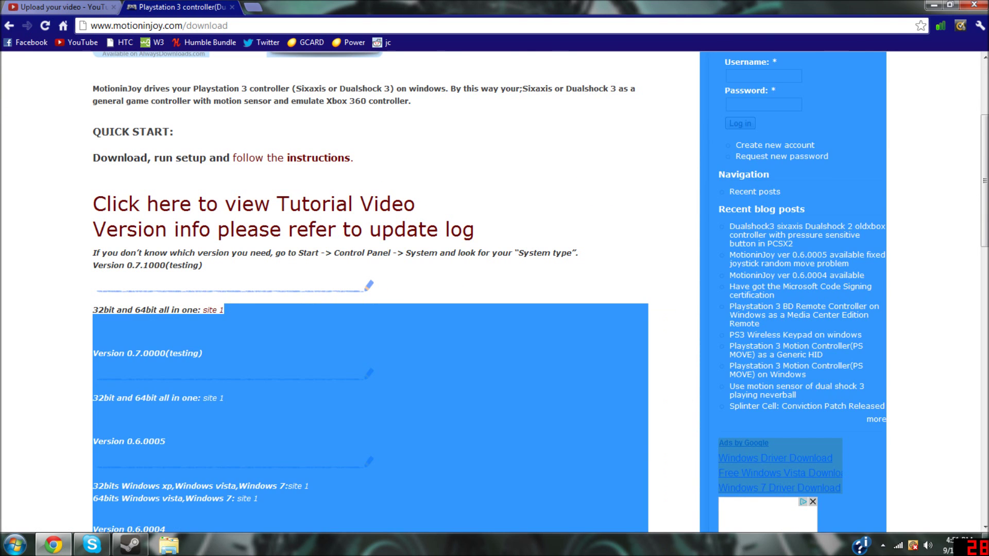
drag(330, 530, 93, 309)
click(93, 310)
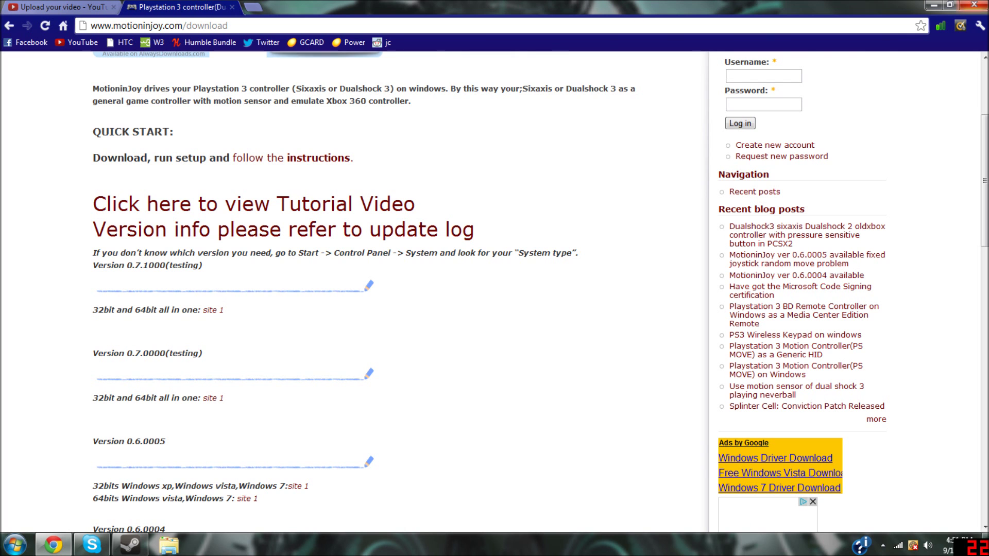
click(933, 5)
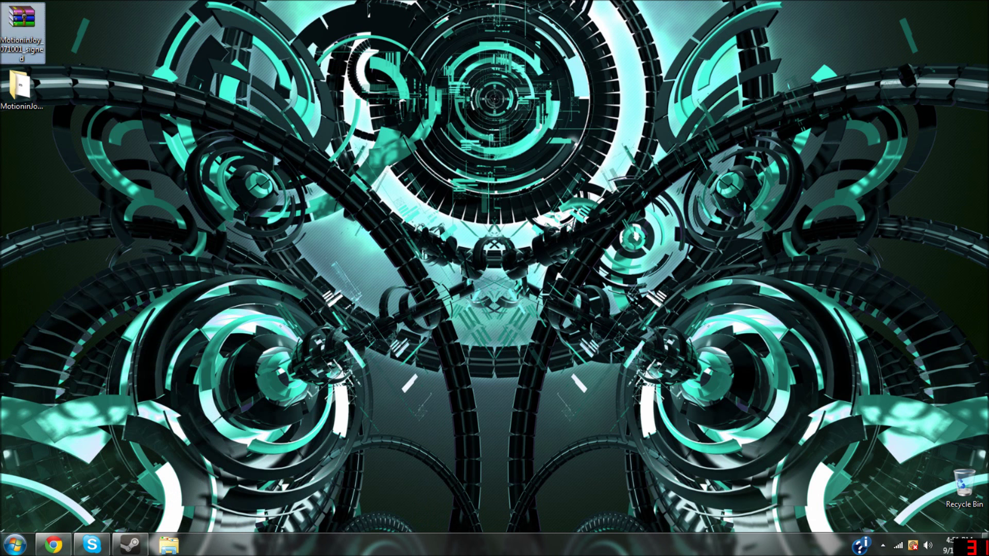
drag(551, 201, 428, 377)
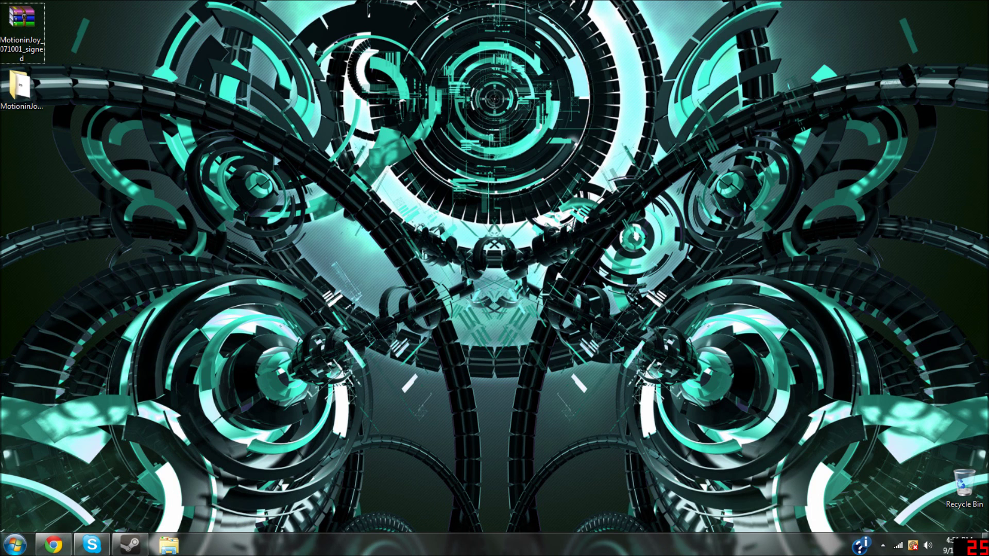
double_click(21, 90)
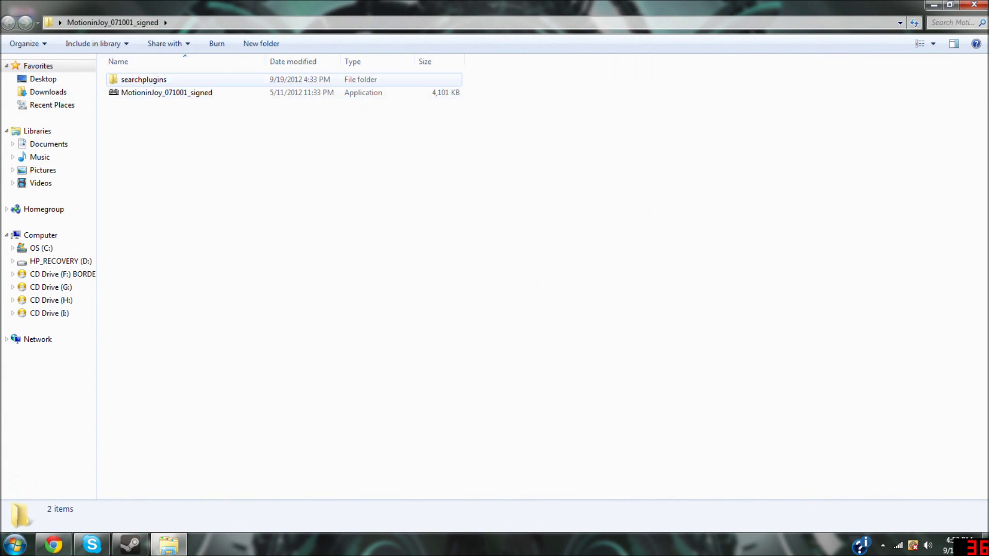
click(165, 93)
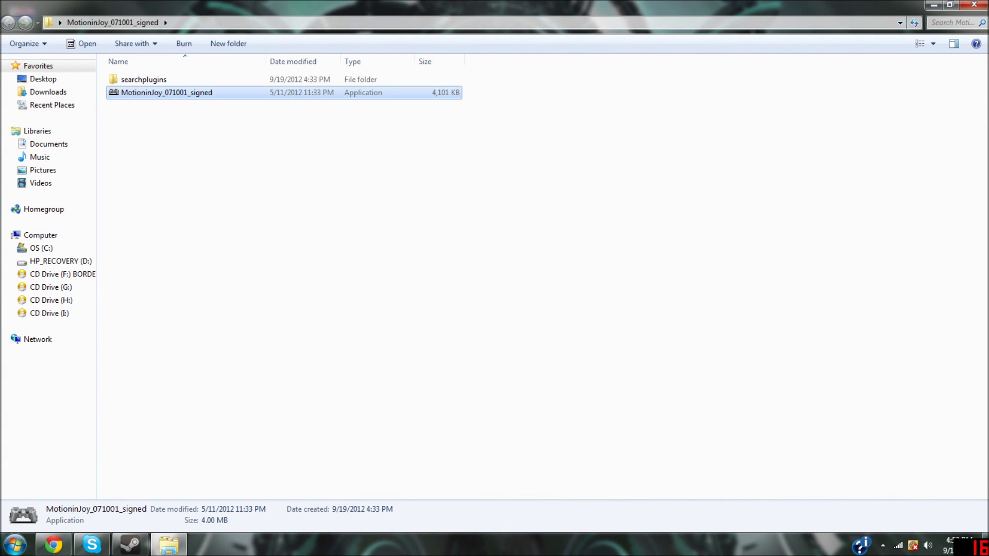
click(974, 5)
Step: Launch DS3_Tool from a Start Menu search for 'ds3' and centre its window
click(14, 544)
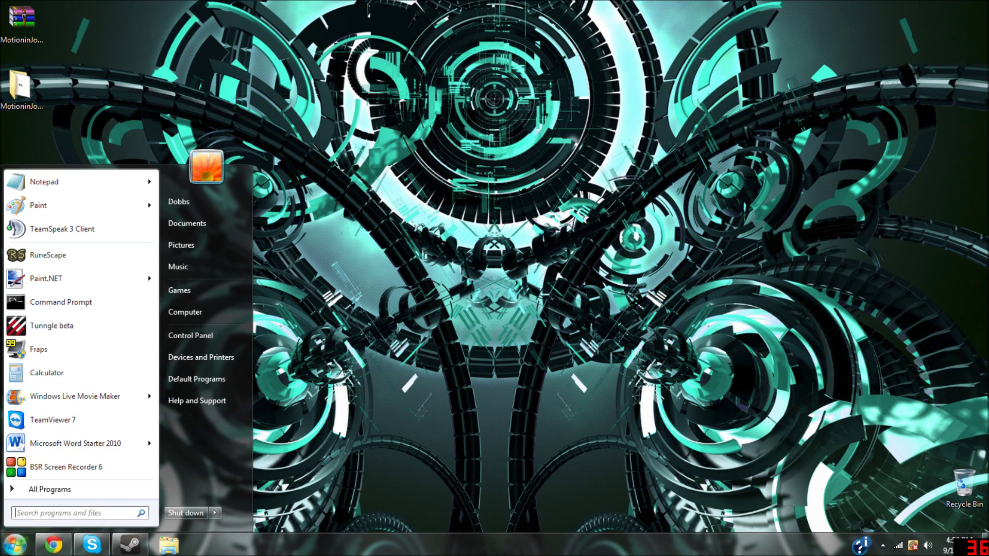
text(d)
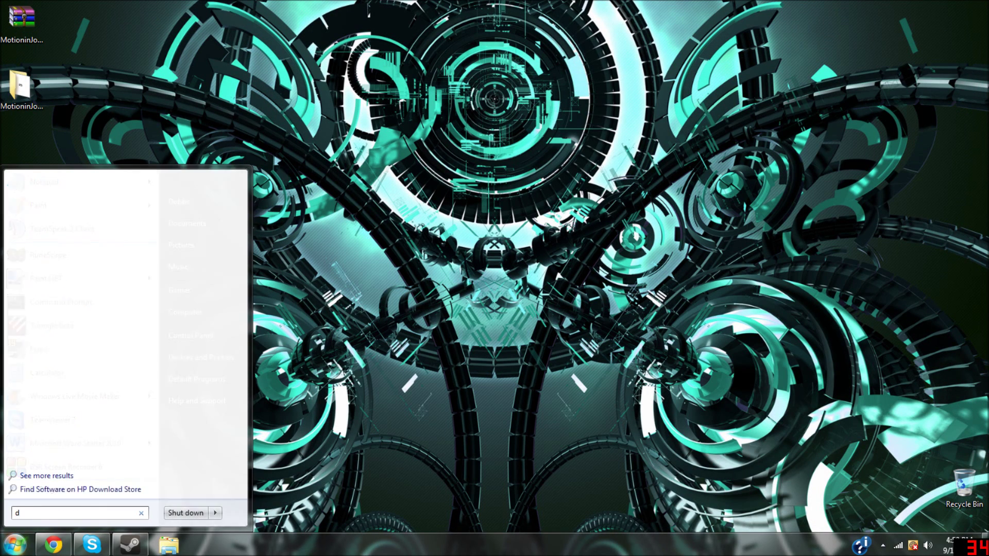
text(s3)
key(Down)
key(Down)
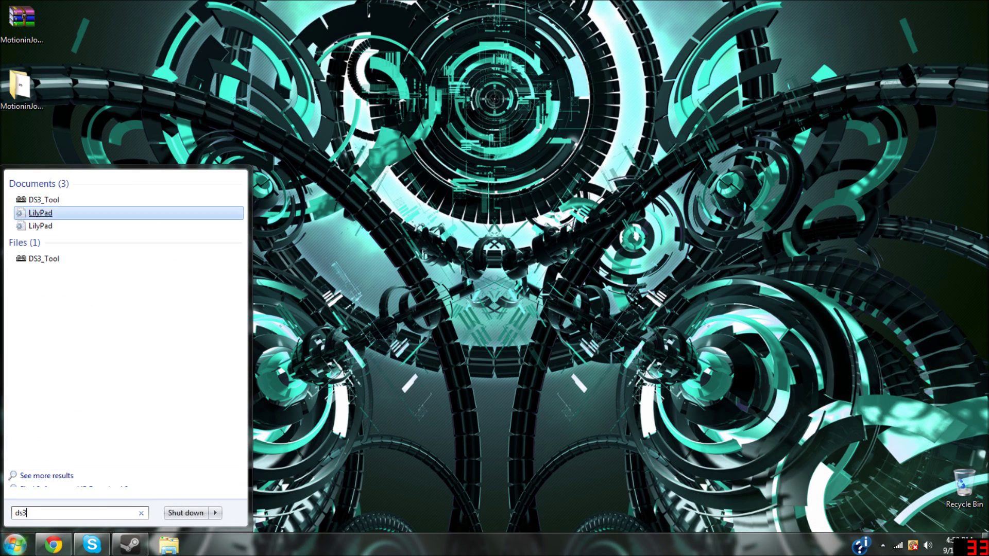
key(Up)
key(Return)
key(Return)
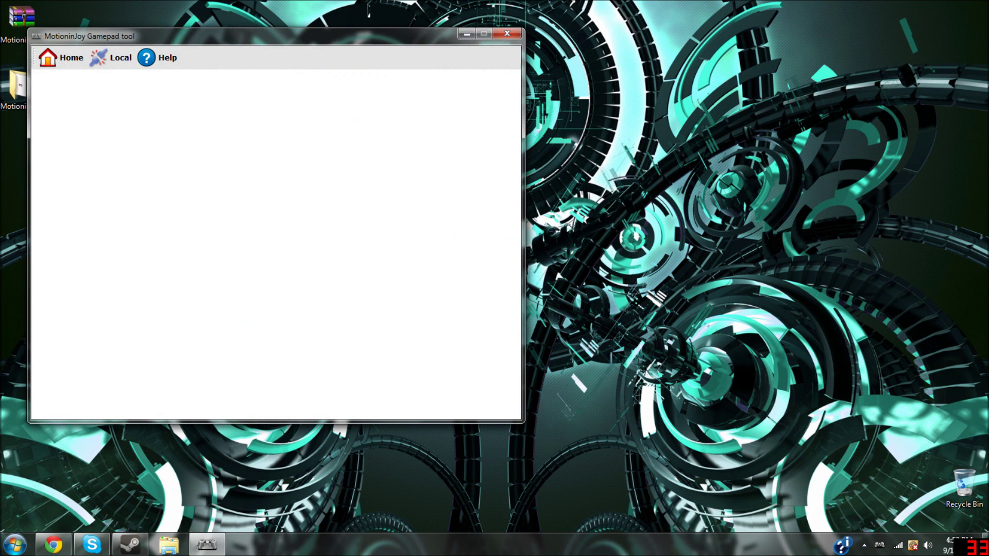
drag(206, 36, 408, 53)
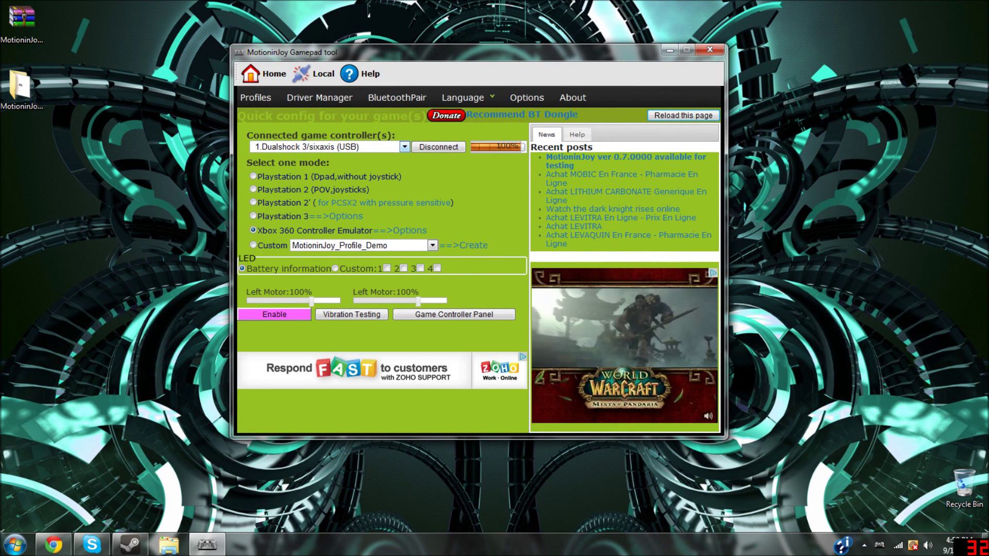
click(404, 147)
click(307, 157)
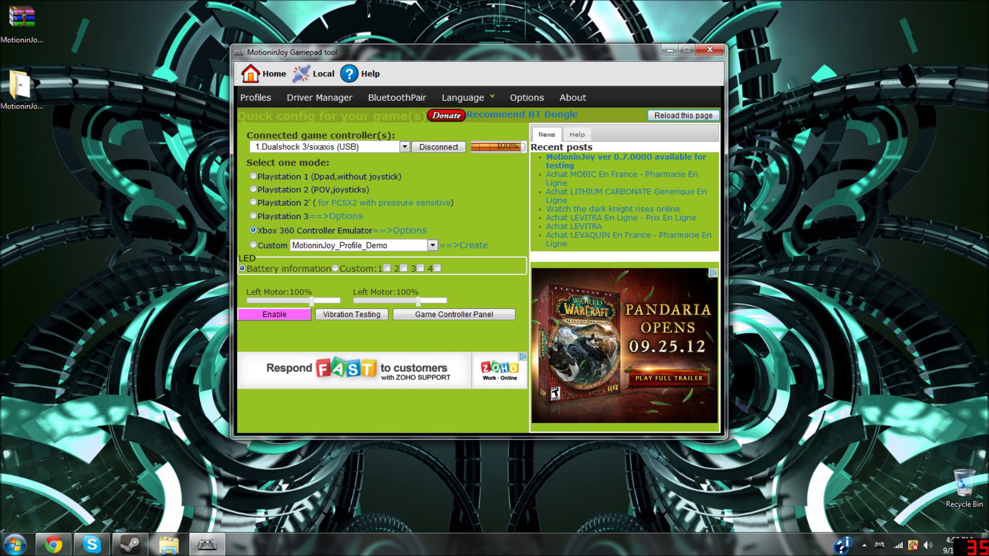
click(252, 230)
Step: Close the tool window, then load the driver for the ticked Port_#0004.Hub_#0001 device
key(alt+F4)
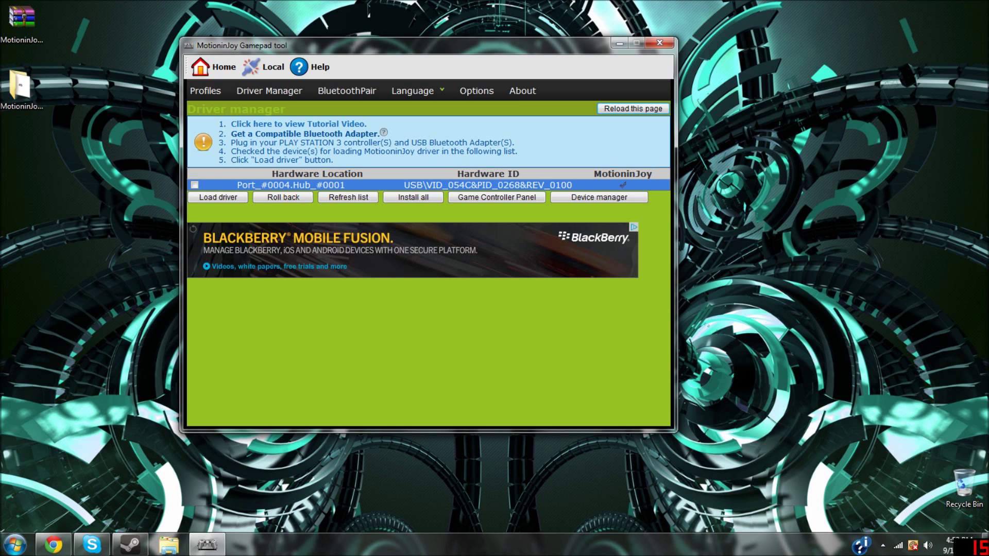
key(space)
key(Tab)
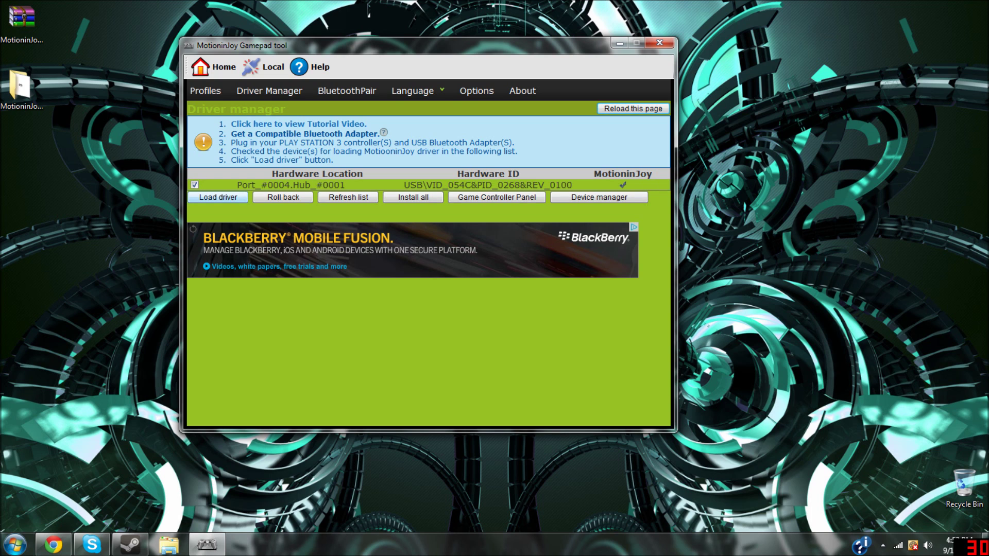
key(space)
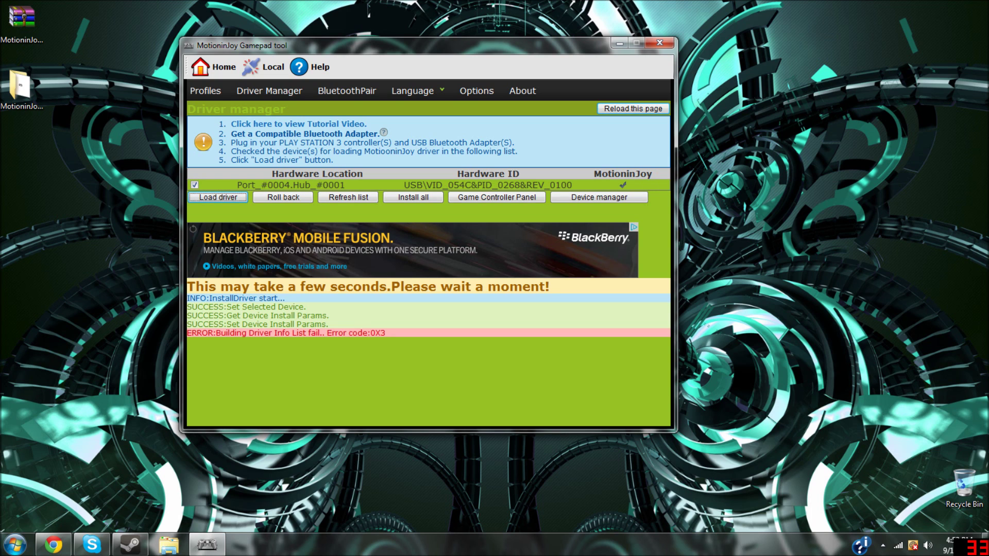
Step: Review the install log's Building Driver Info List error, then go to the Profiles page
mouse_move(328, 324)
mouse_down()
mouse_move(188, 287)
mouse_move(218, 324)
mouse_move(328, 324)
mouse_move(187, 333)
mouse_up()
click(187, 332)
drag(385, 333, 187, 298)
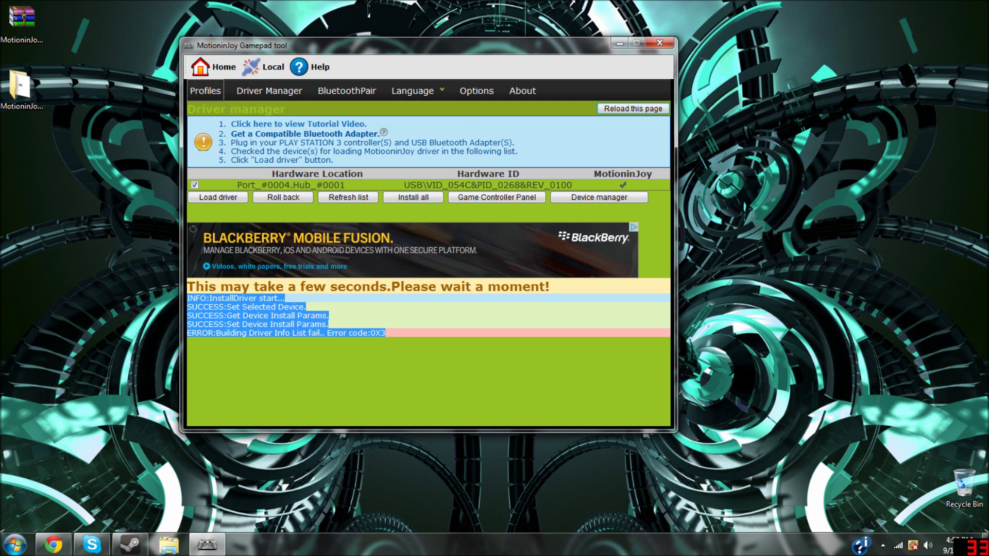
click(205, 91)
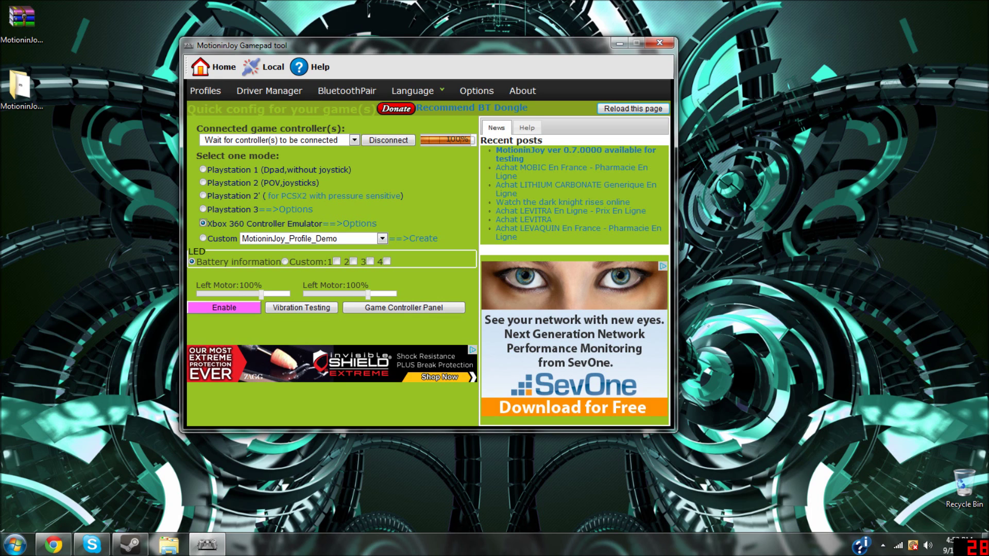
Step: Enable the Xbox 360 Controller Emulator profile and open the Game Controller Panel
click(224, 307)
click(403, 308)
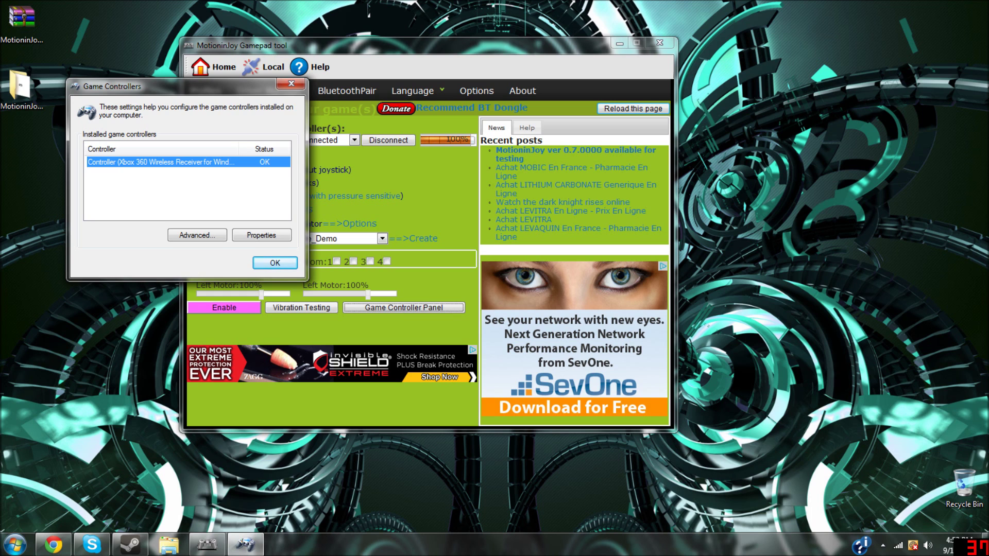
Step: Test the Xbox 360 controller's Properties, close the test windows and gamepad tool, then restore Steam
click(261, 235)
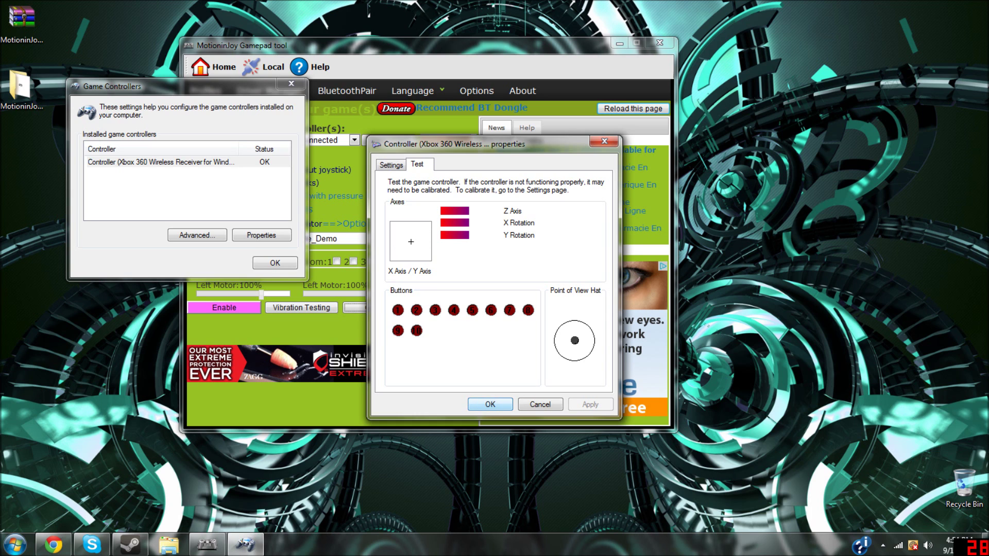
key(Return)
key(Return)
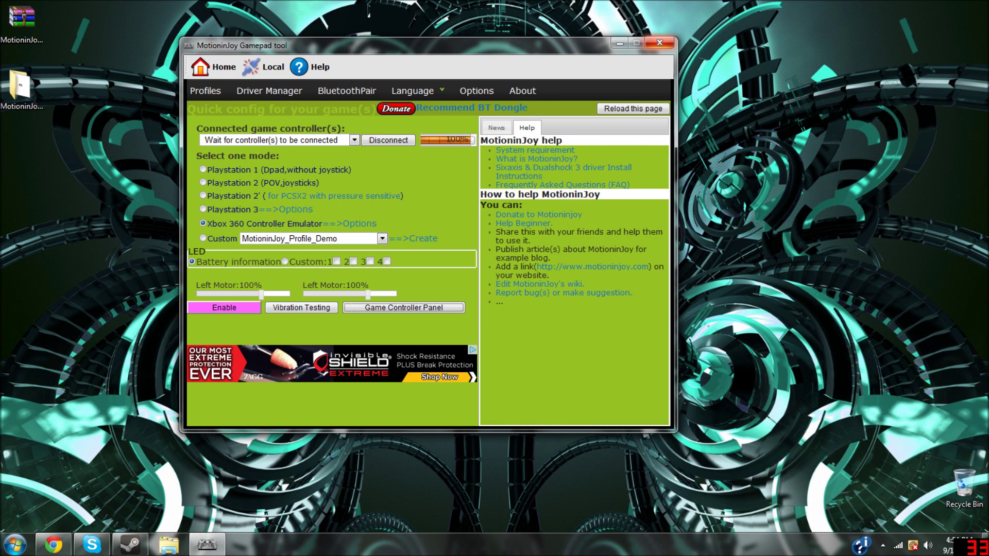
key(alt+F4)
click(130, 544)
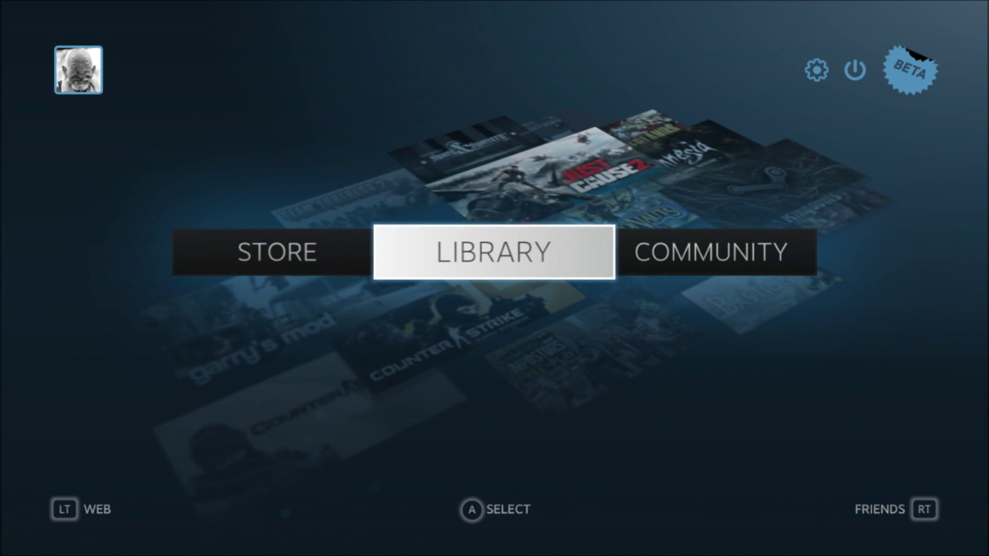
Step: Return to the Big Picture home, reach the Web favorites page using LT/RT, then switch to Chrome
key(Escape)
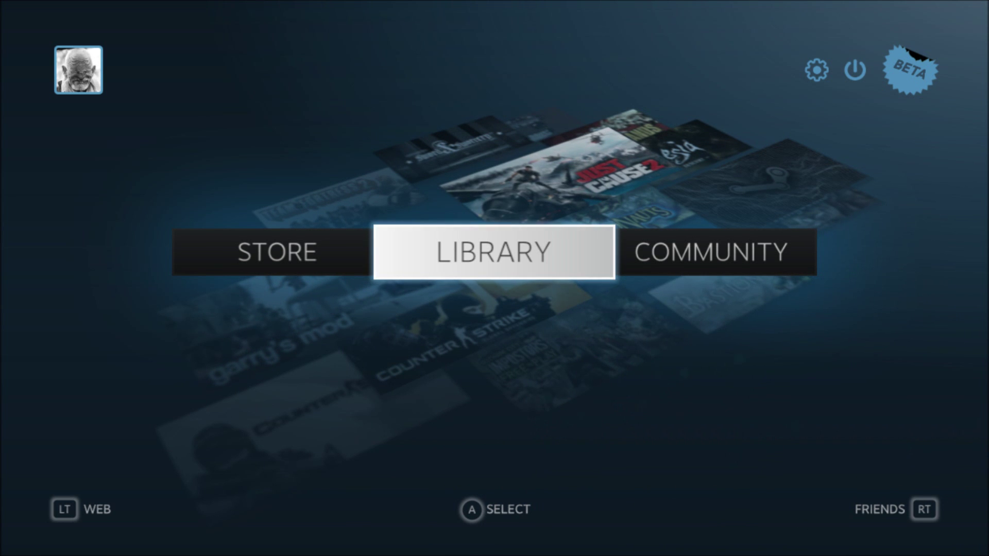
key(Page_Down)
key(Escape)
key(Page_Up)
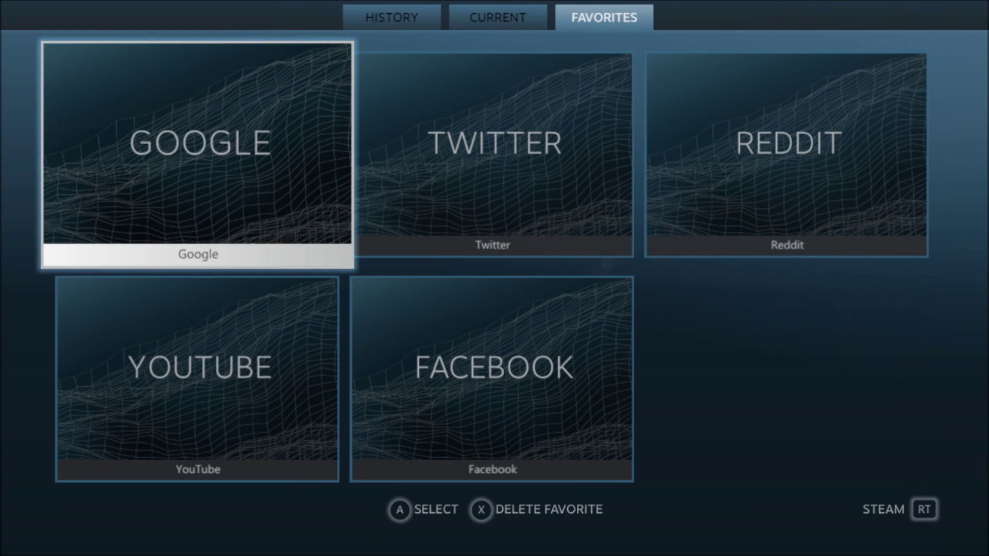
key(alt+Tab)
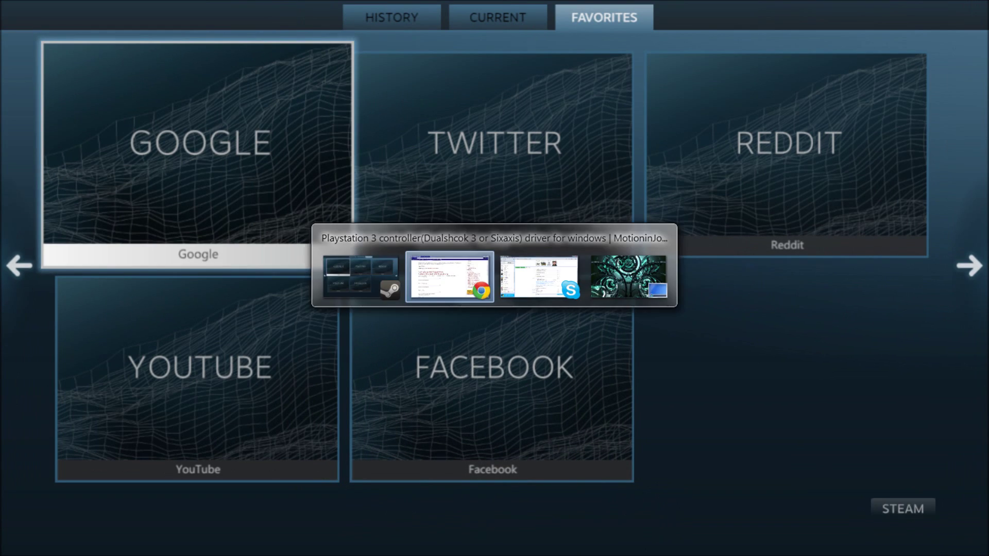
Step: Relaunch DS3_Tool via a 'ds3' search, confirm the Run warning, and open the Xinput LB mapping choices
key(super)
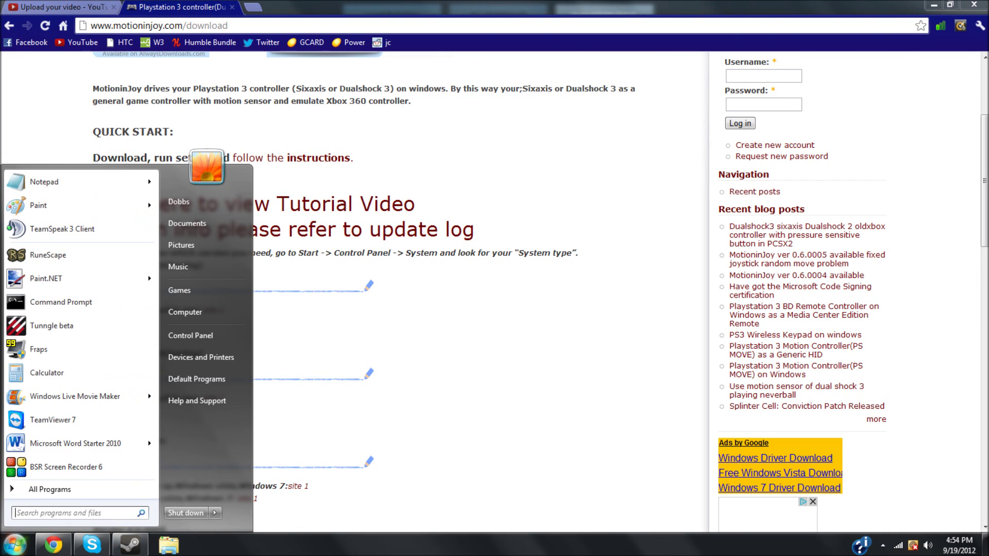
text(d)
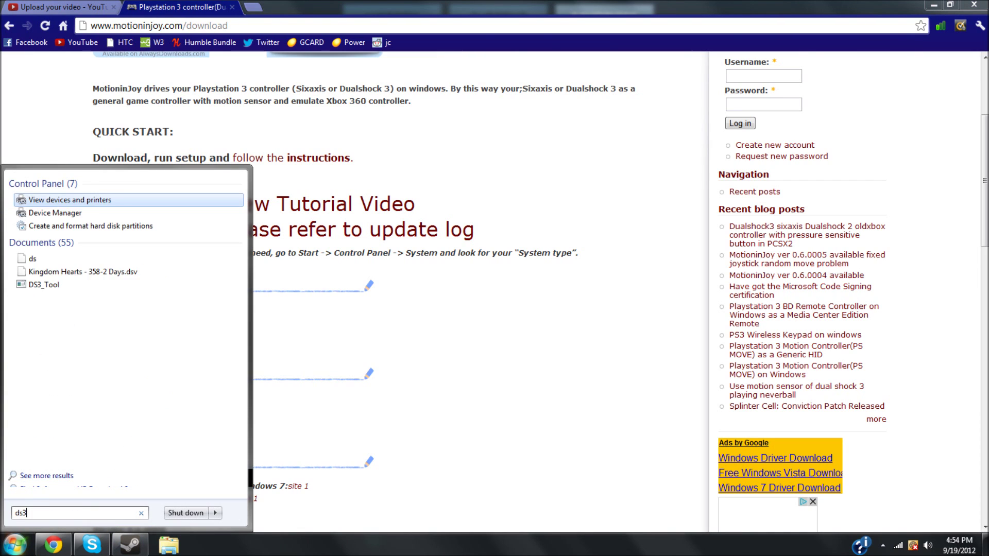
text(s3)
key(Return)
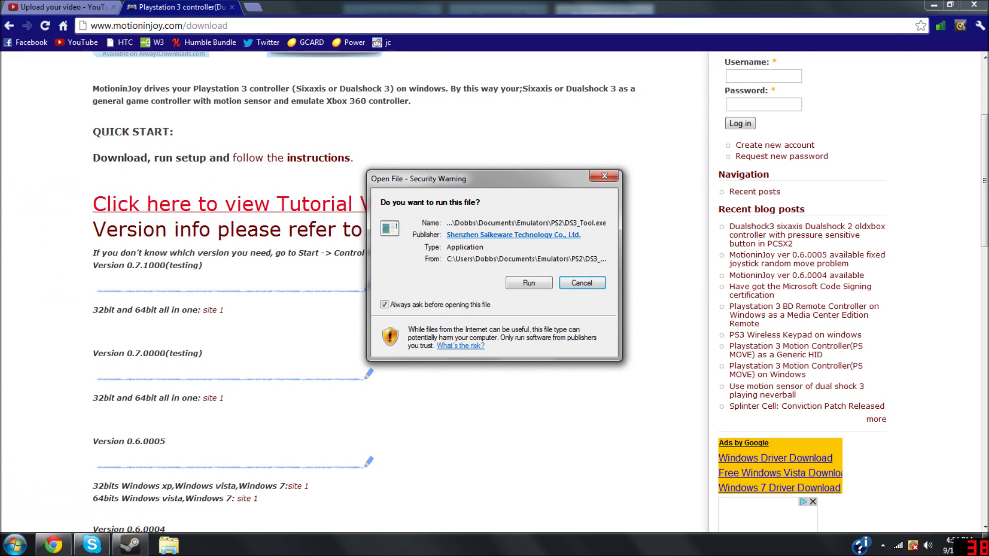
key(Return)
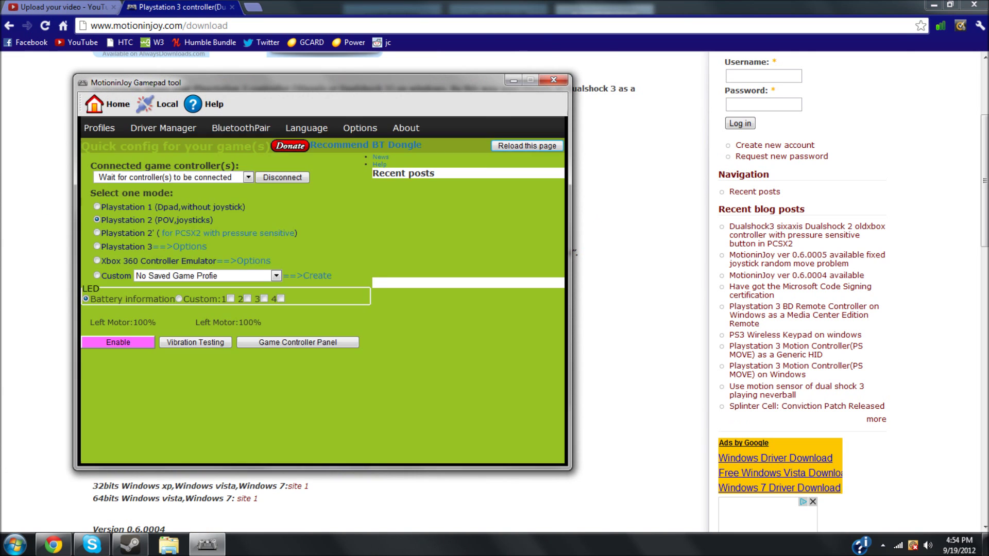
drag(226, 88, 496, 85)
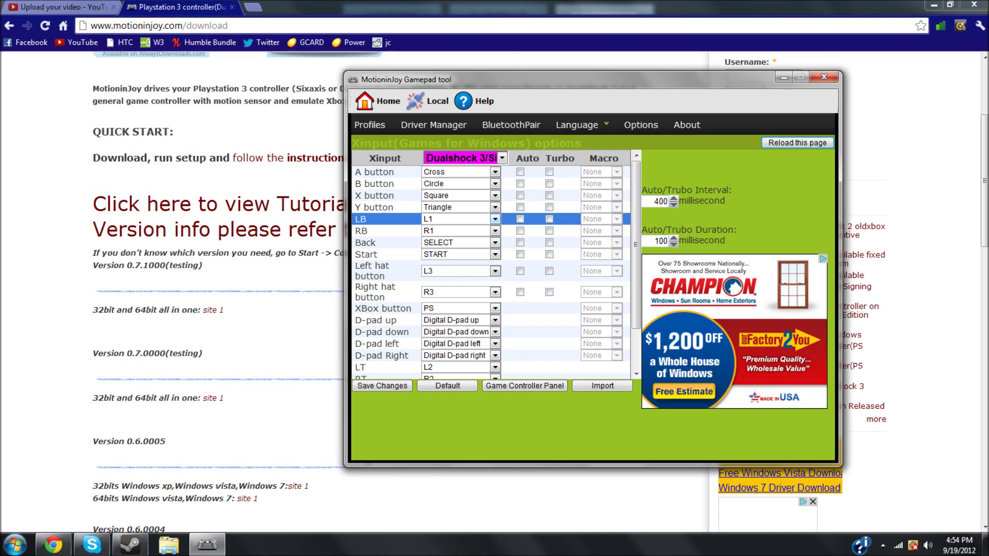
click(495, 219)
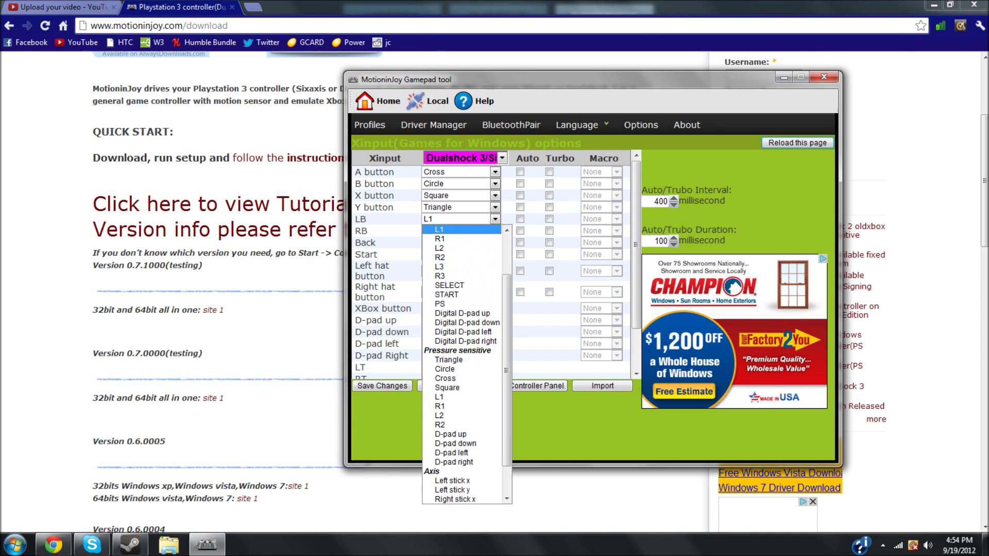
Step: Set Xinput LB→L2, RB→R2, LT→L1, RT→R1, save the changes, and close the tool
click(461, 248)
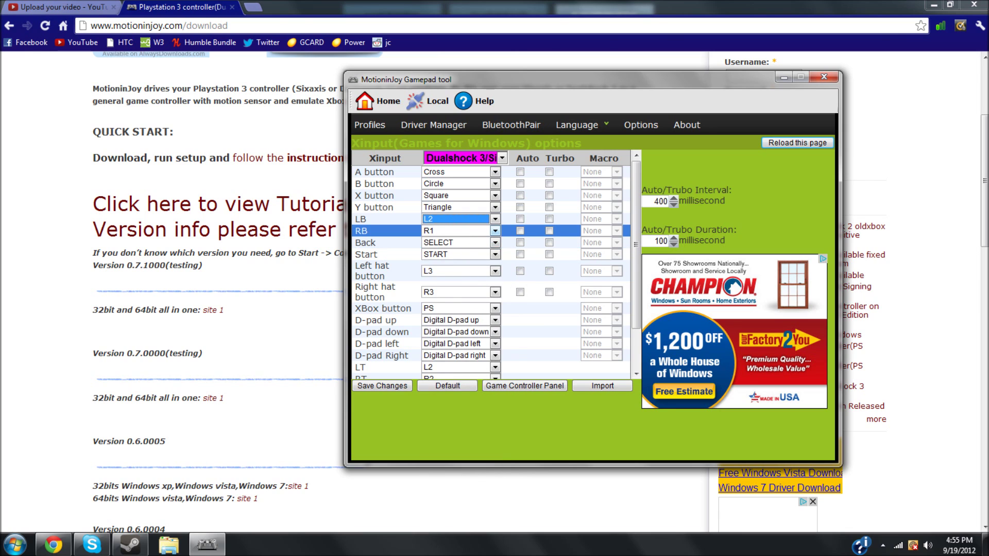
click(495, 231)
click(461, 259)
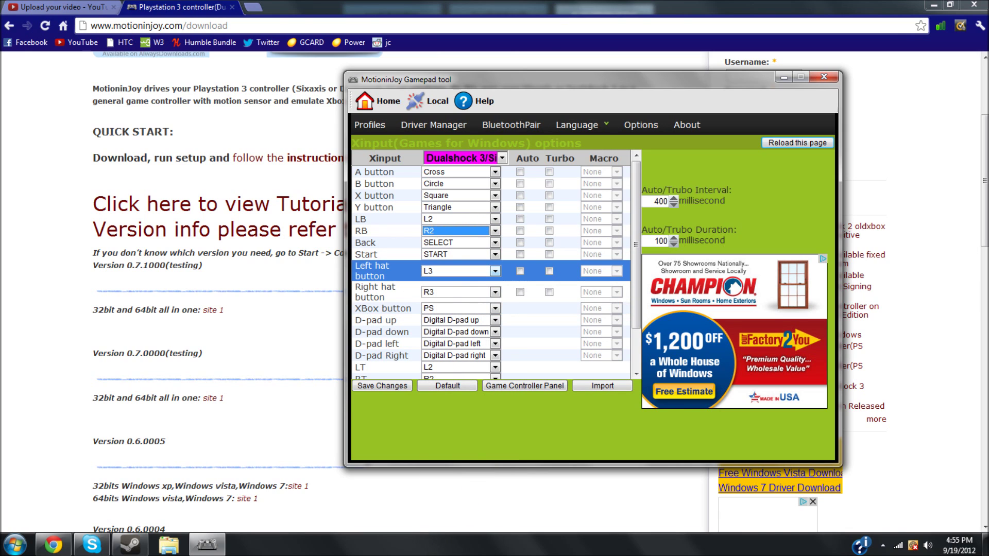
scroll(492, 265, down, 3)
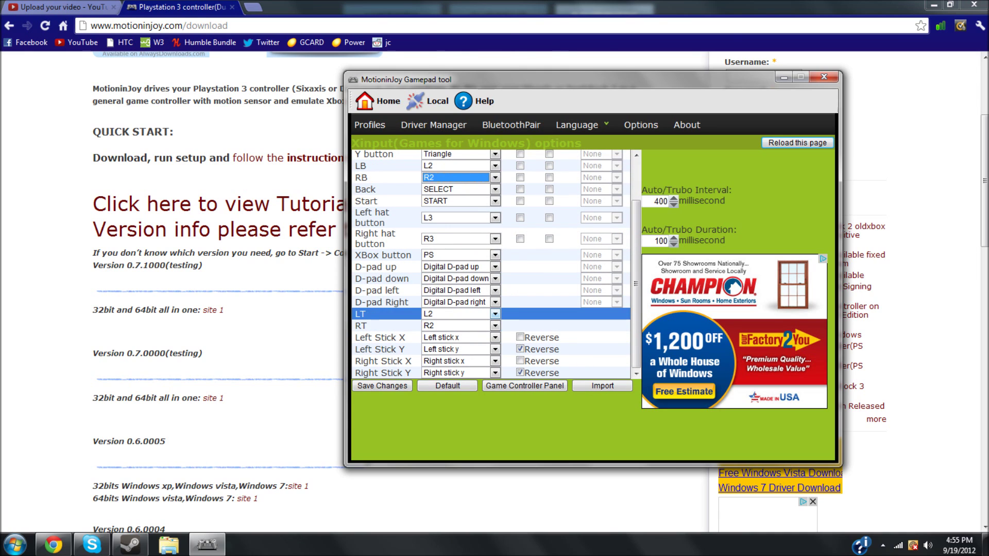
click(494, 313)
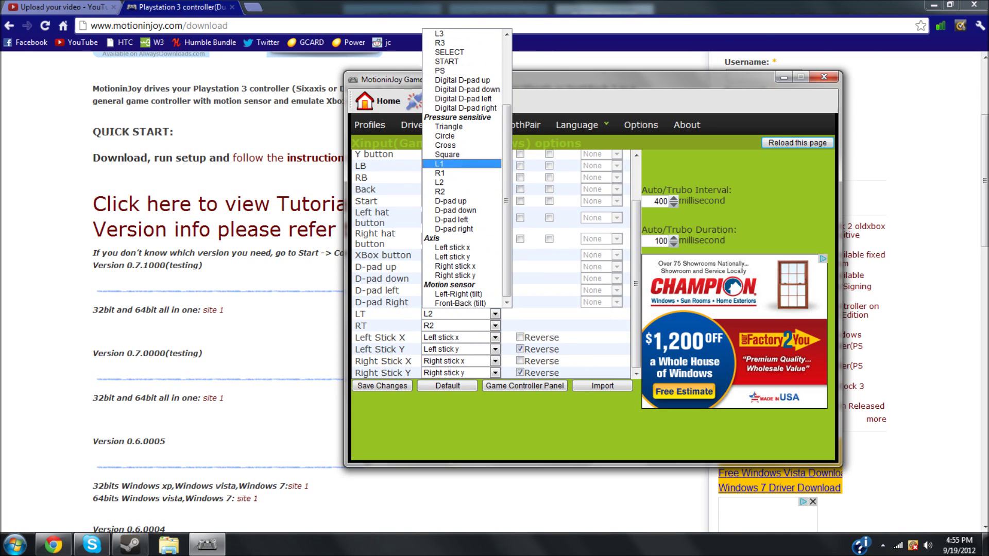
scroll(463, 170, up, 3)
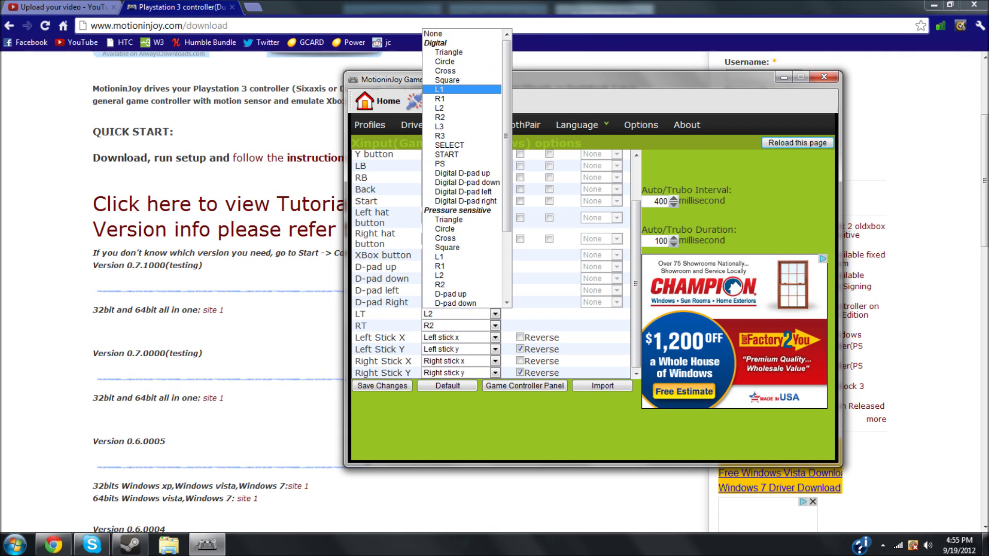
click(448, 89)
click(495, 314)
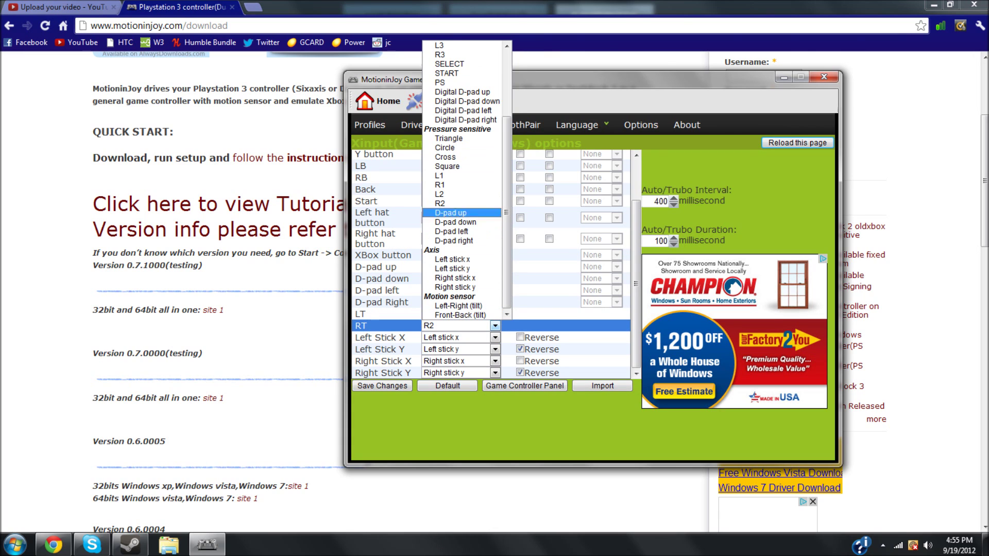
click(453, 184)
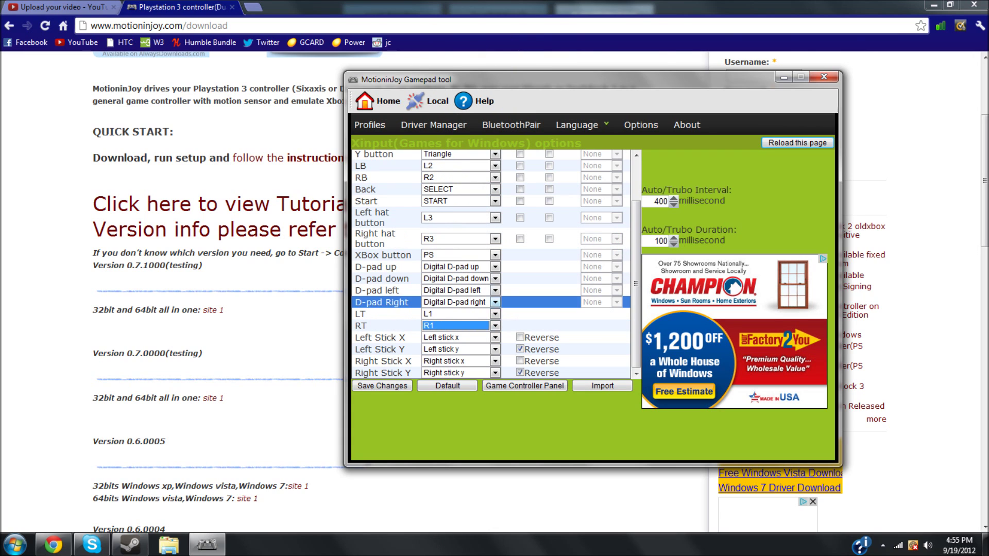
click(382, 386)
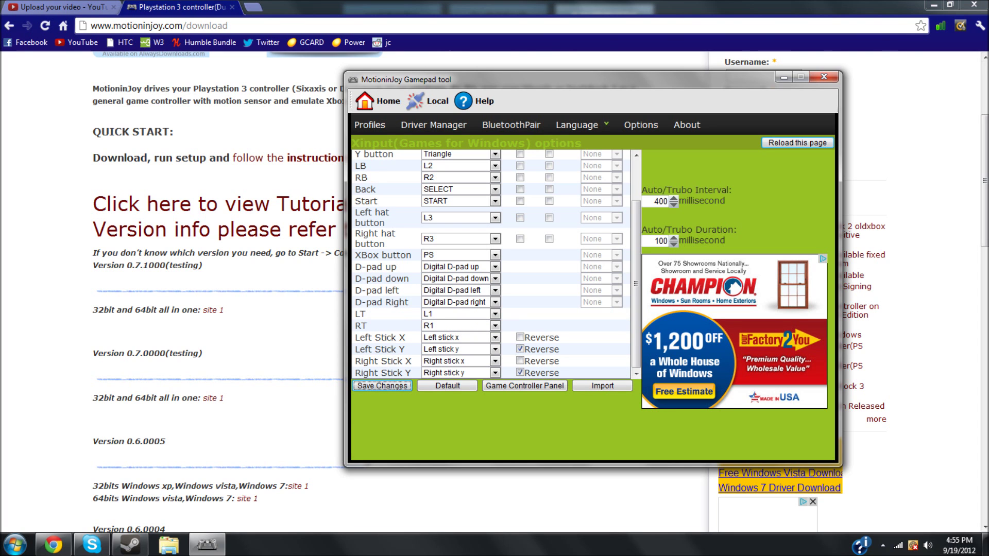
key(alt+F4)
key(alt+F4)
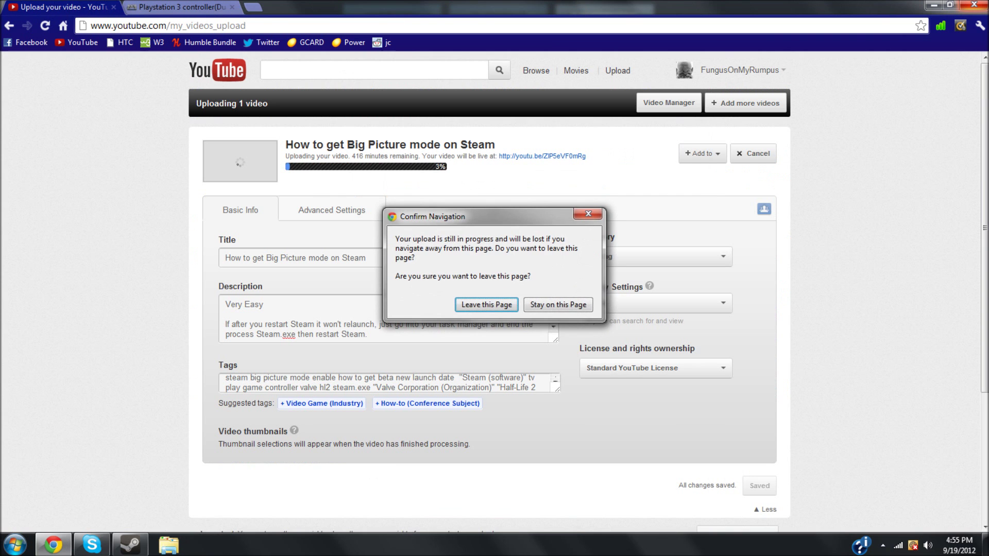
Step: Stay on the YouTube upload page, then open the Library from the Big Picture home
key(Tab)
key(Return)
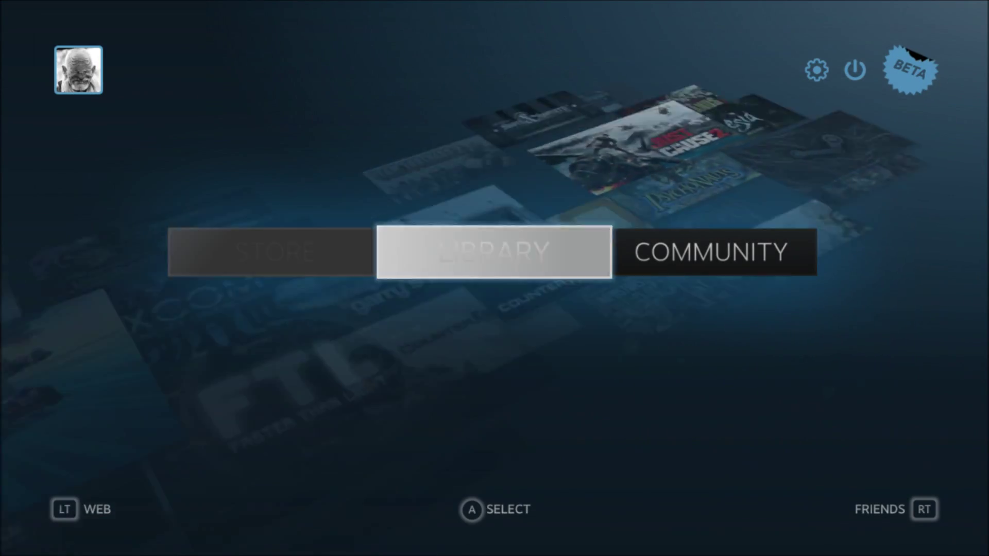
key(Right)
key(Left)
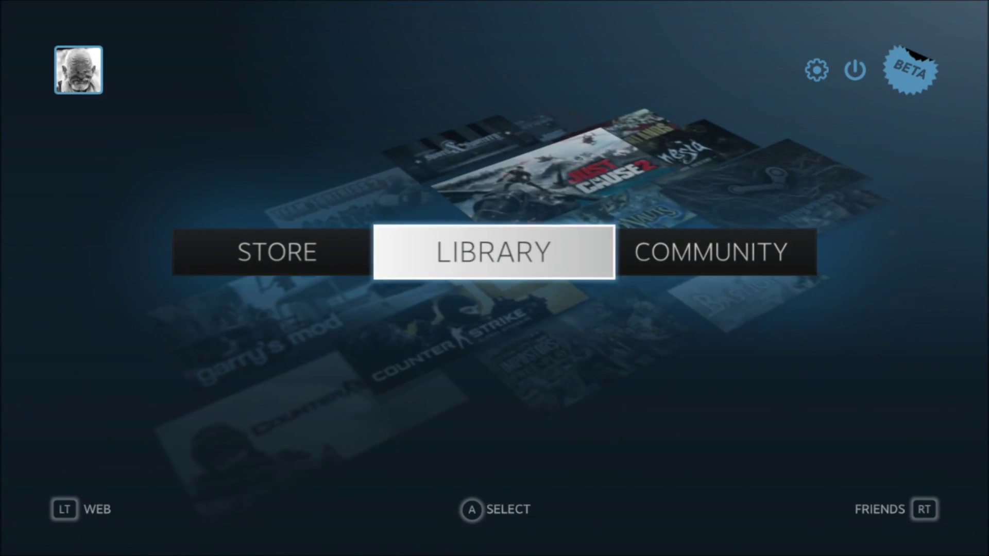
key(Return)
Step: Browse the Recently Played games past Bastion to Minecraft
key(Right)
key(Right)
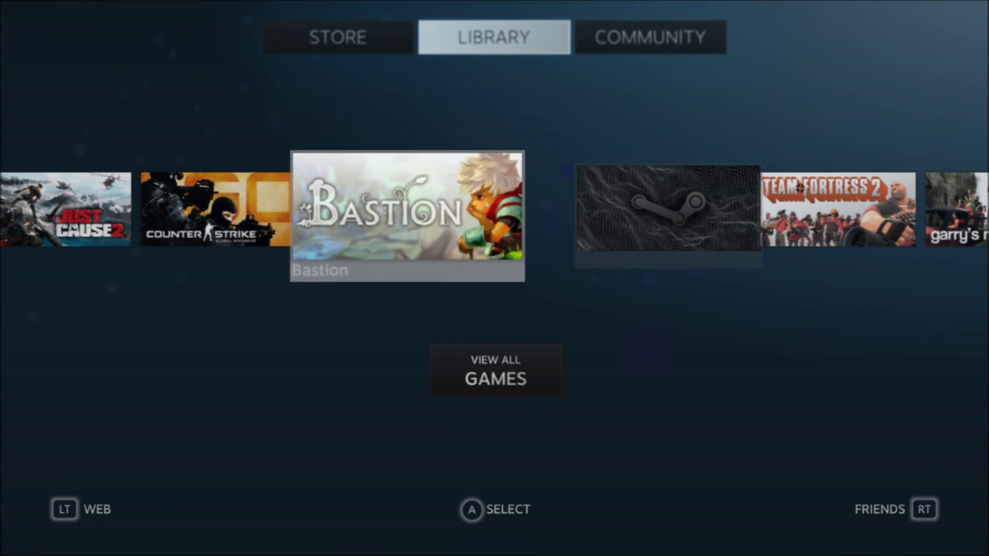
key(Right)
key(Left)
key(Right)
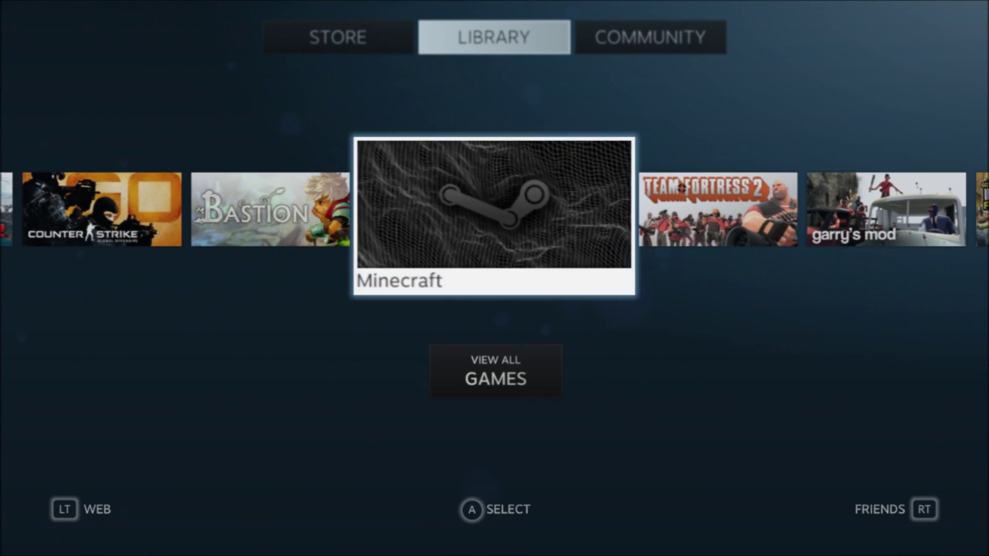